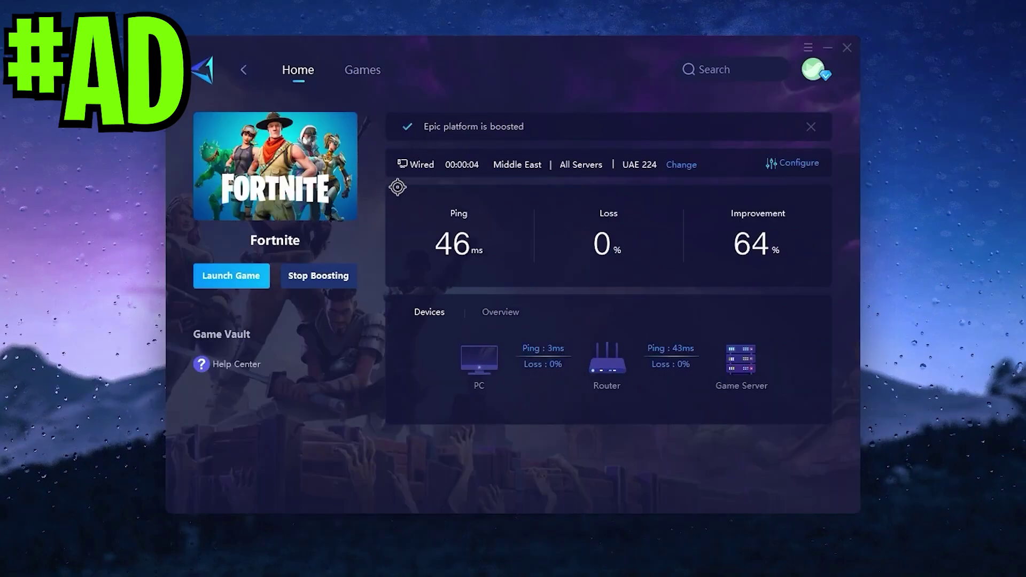
Step: Review the Fortnite boost configuration and its region and node selection in GearUP Booster
left_click(791, 163)
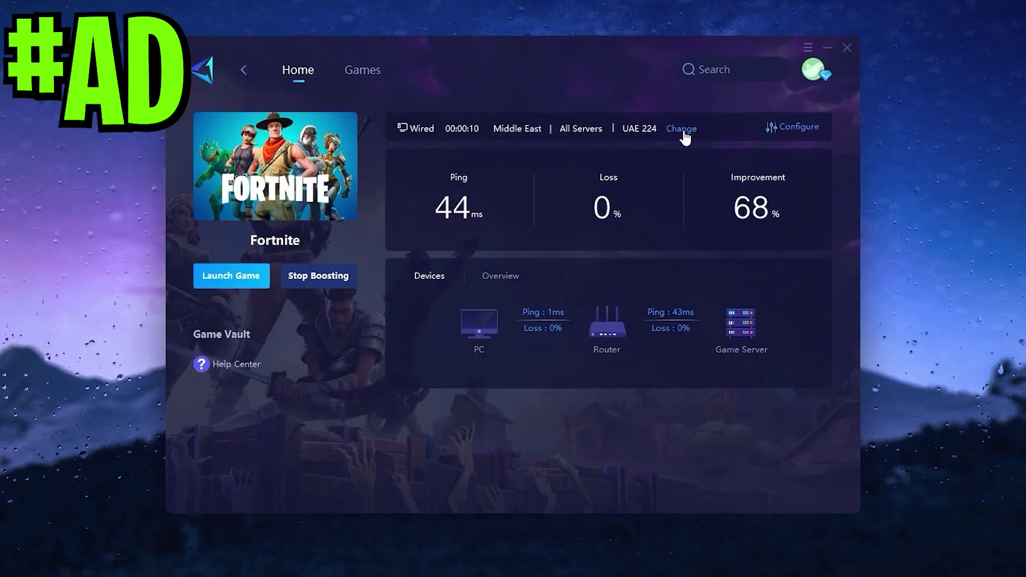
left_click(682, 131)
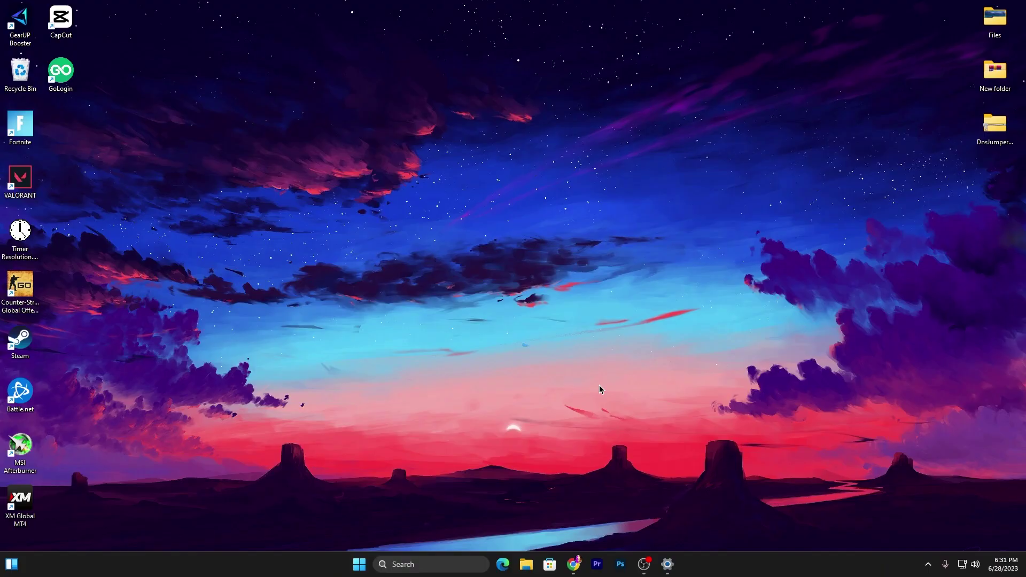
Step: Search UPTOPACKS for 'park control' and open the Download Park Control (Unlocked) For Free post
left_click(574, 565)
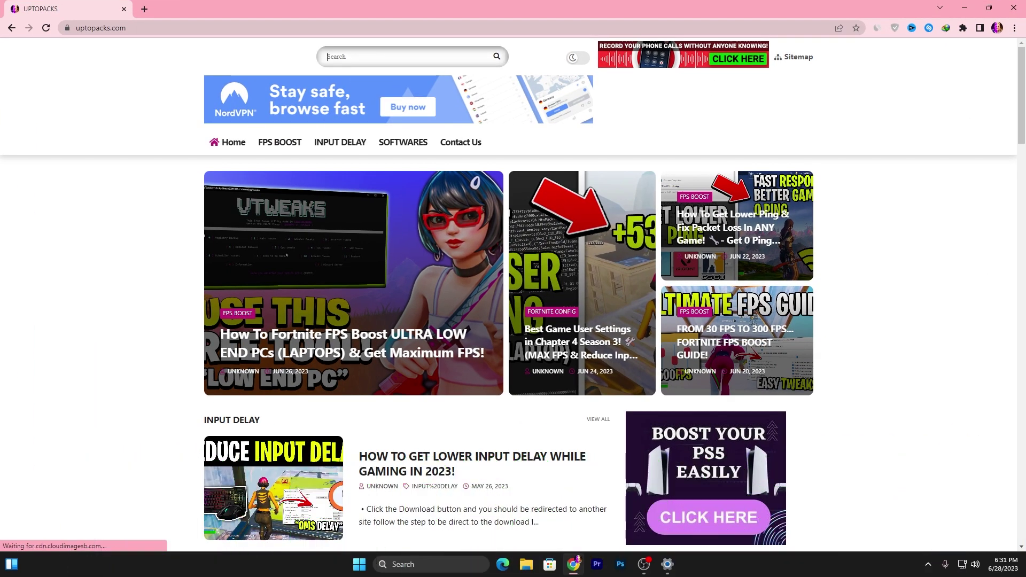
type("park")
type("control")
key("Return")
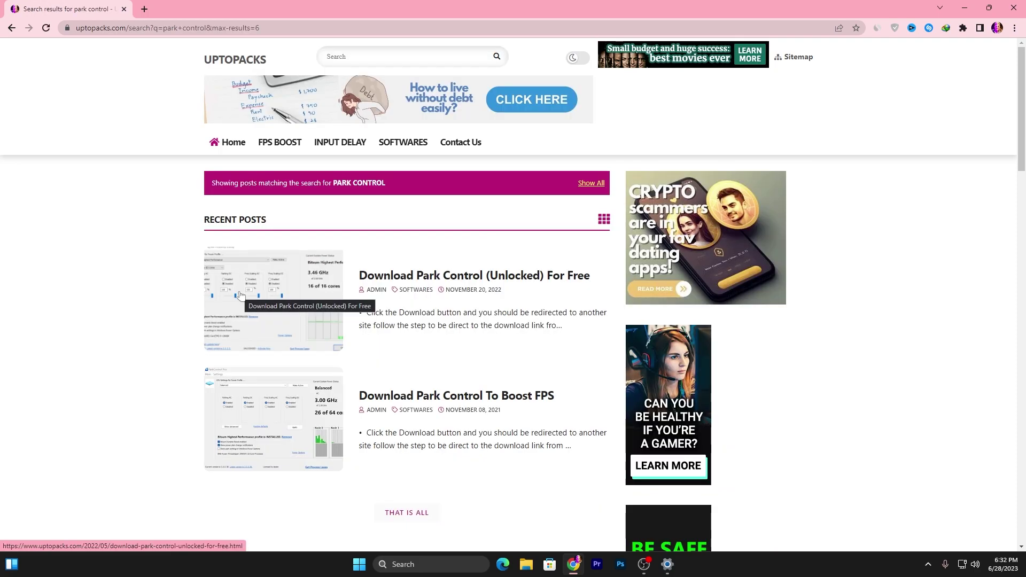
left_click(571, 283)
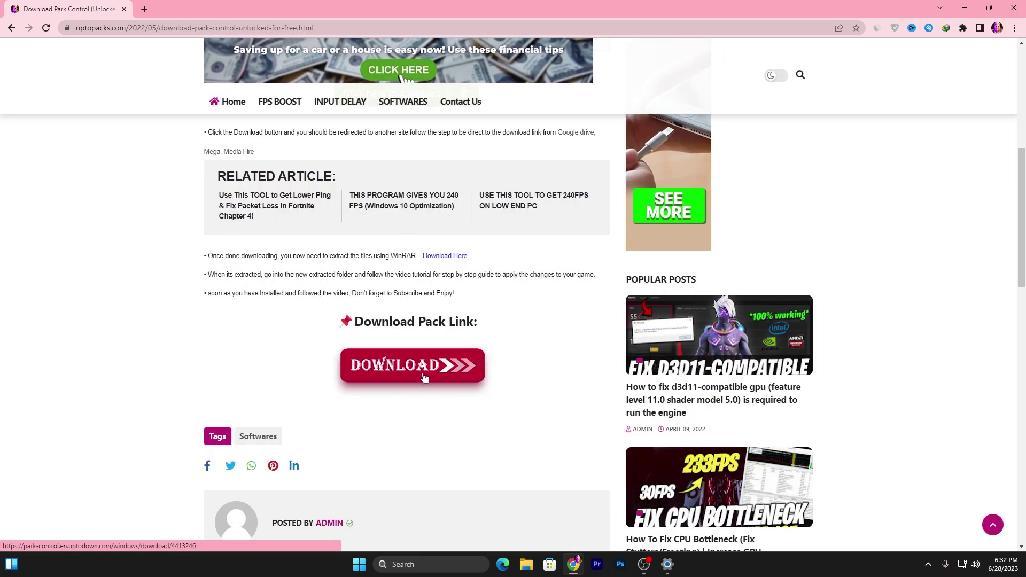
Step: Minimize the browser and open ParkControl from the system tray
left_click(964, 8)
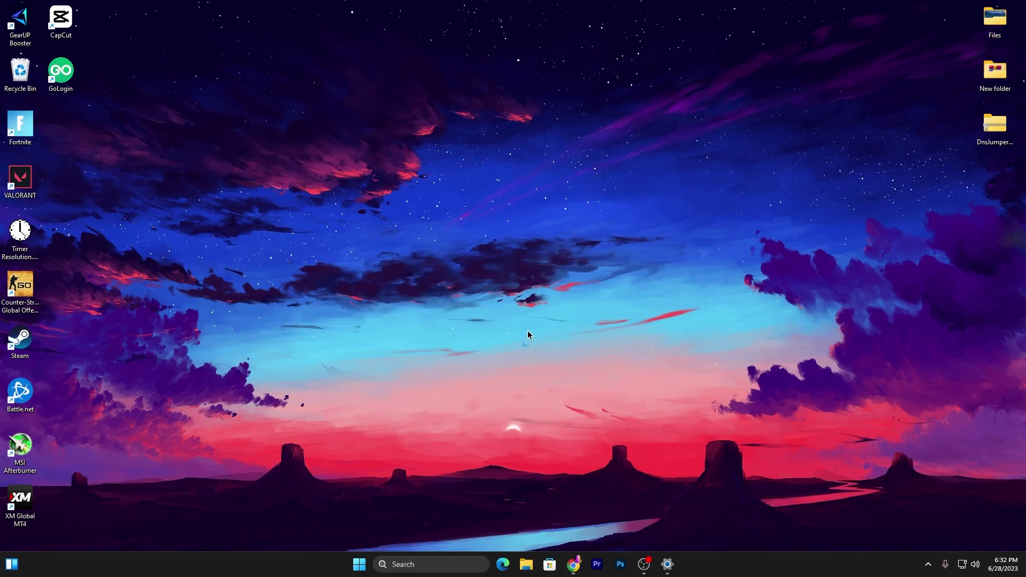
left_click(928, 567)
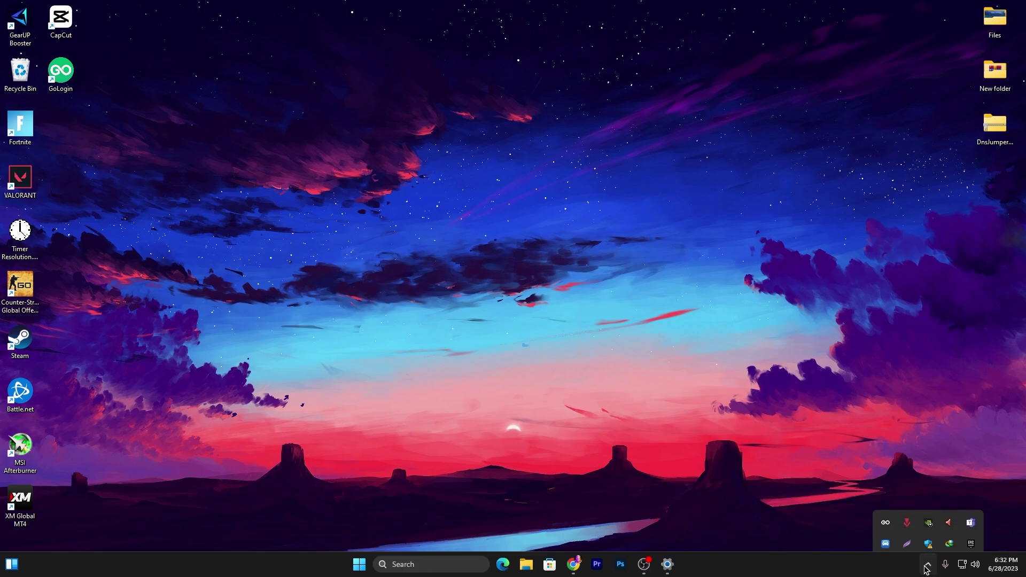
left_click(886, 543)
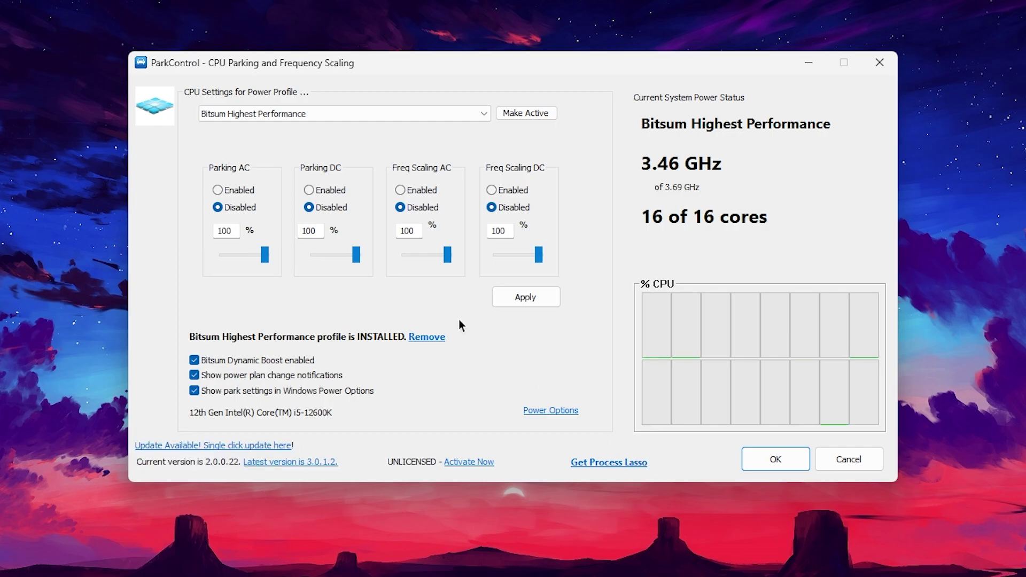
Step: Select the Bitsum Highest Performance profile and apply its parking and scaling settings
left_click(484, 114)
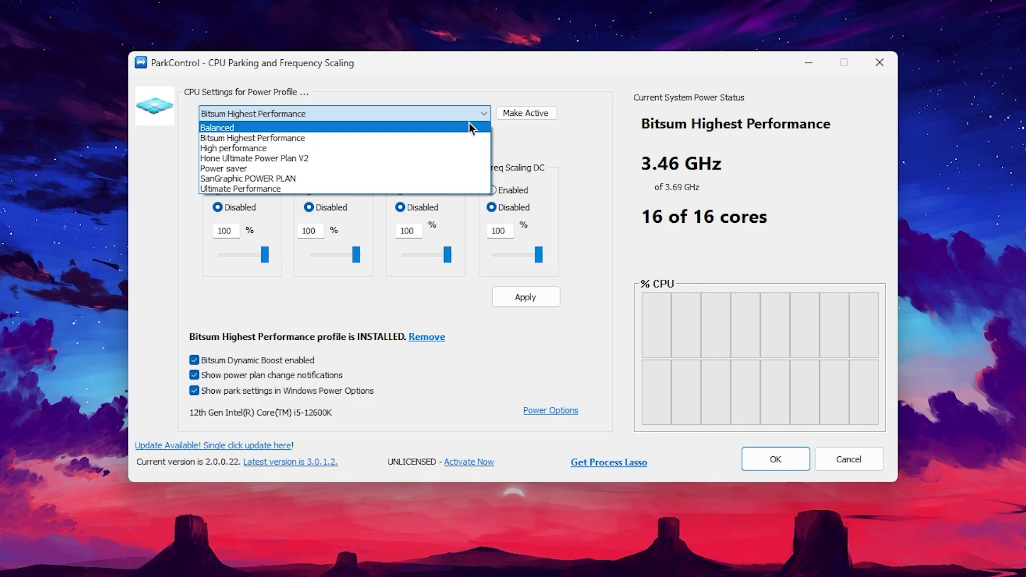
left_click(253, 139)
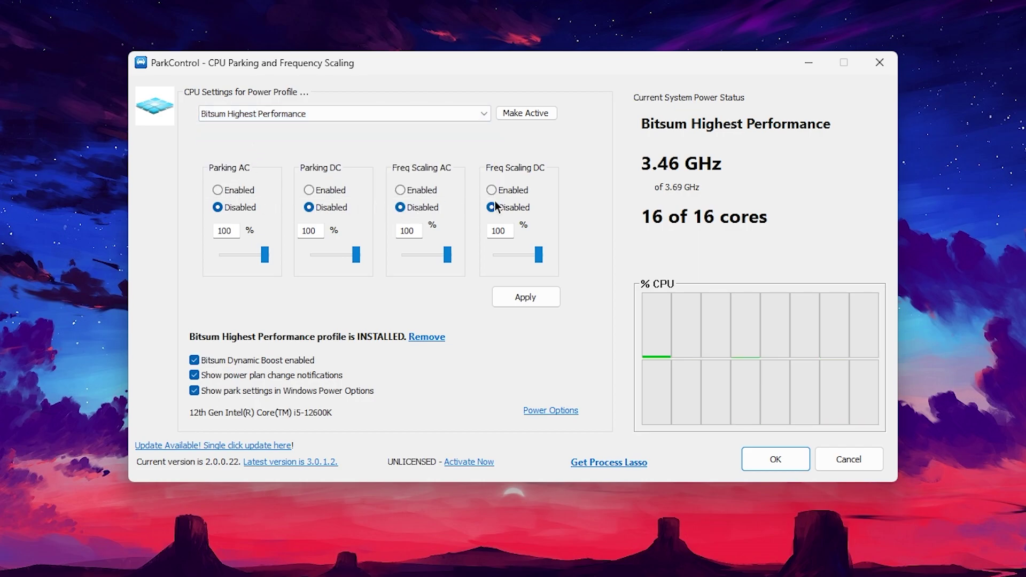
left_click(527, 298)
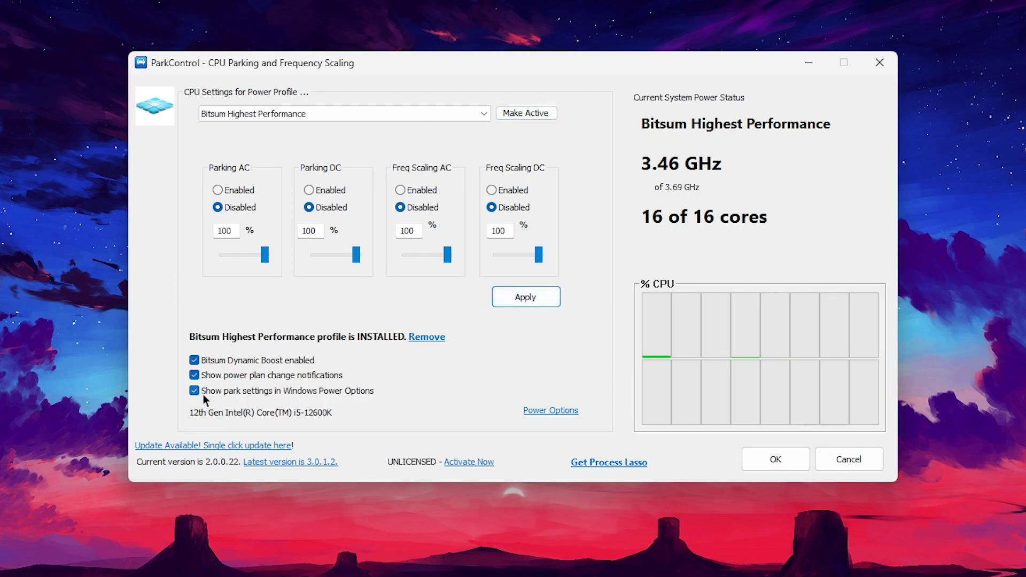
Step: Re-enable Dynamic Boost with Bitsum Highest Performance as the idle plan and confirm
left_click(193, 361)
left_click(194, 361)
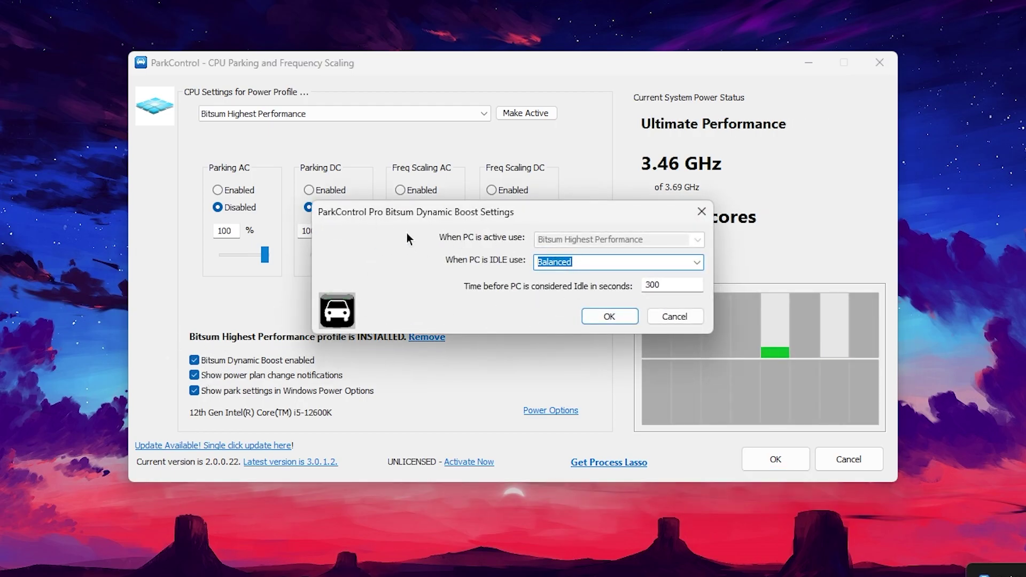
left_click(696, 262)
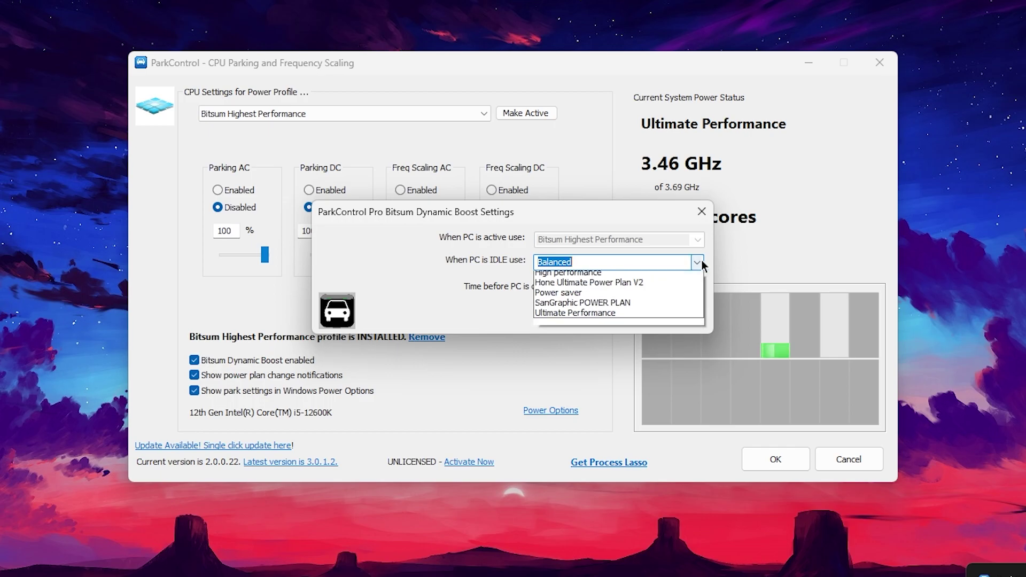
left_click(563, 287)
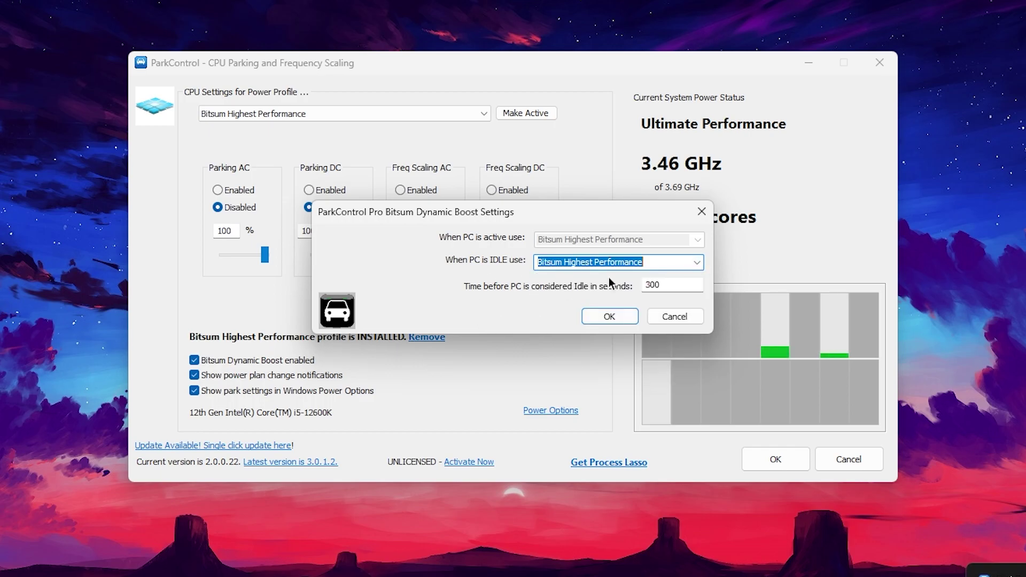
left_click(597, 318)
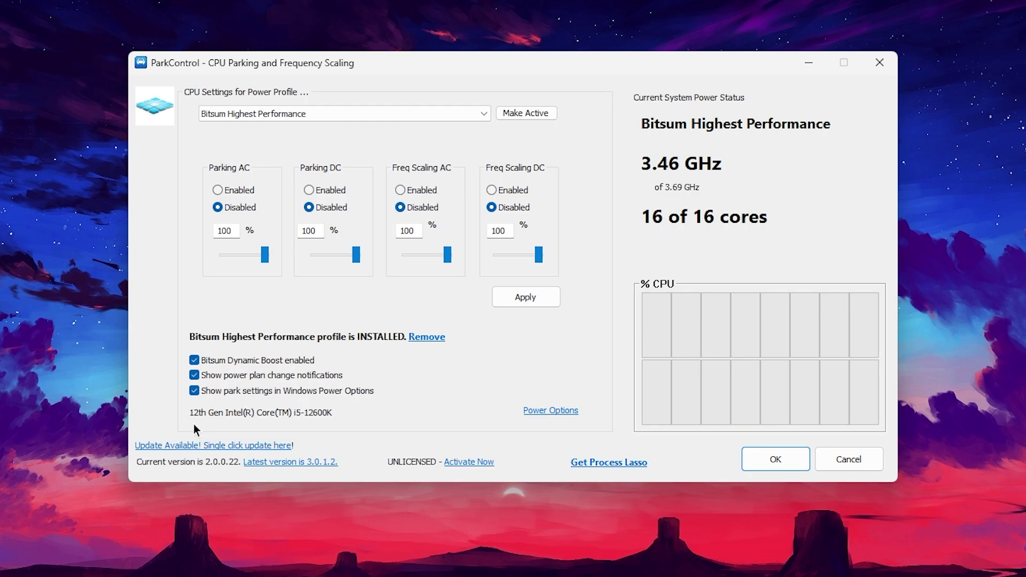
Step: Save and close ParkControl, then check and dismiss the hidden tray icons
left_click(776, 459)
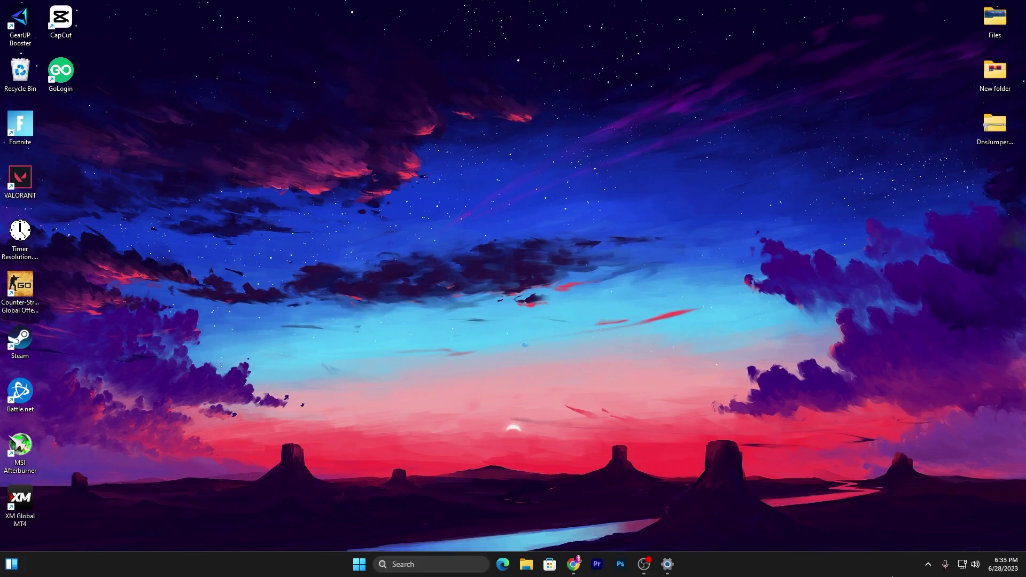
left_click(929, 564)
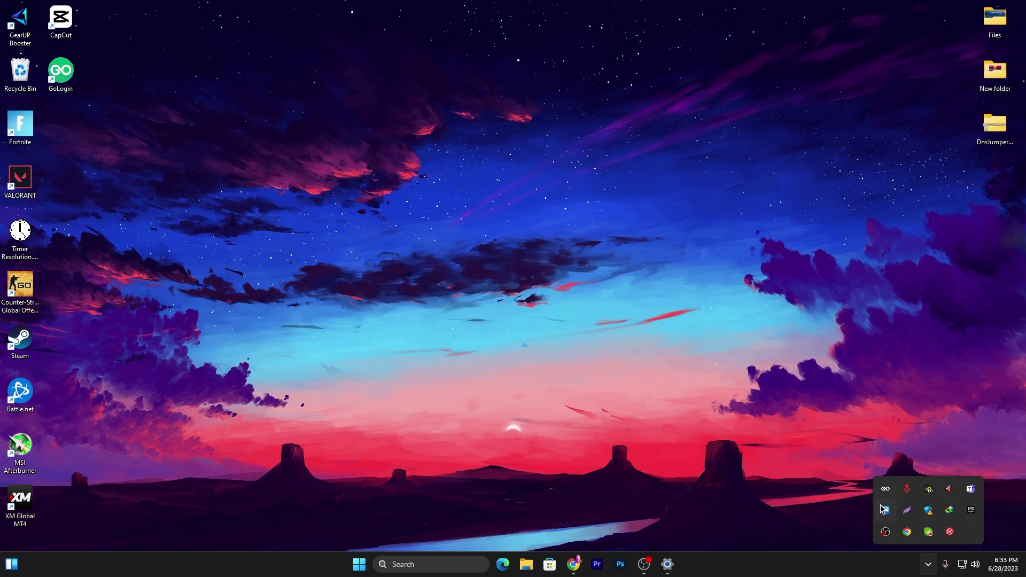
left_click(726, 424)
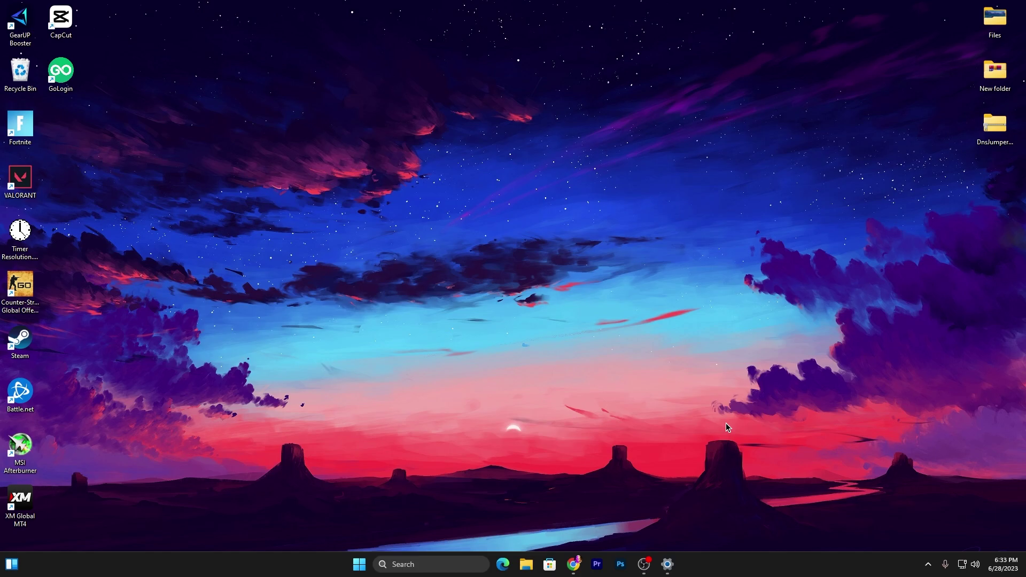
Step: In Task Manager's Startup apps list, bring up the Skype entry's options, then close Task Manager
right_click(278, 564)
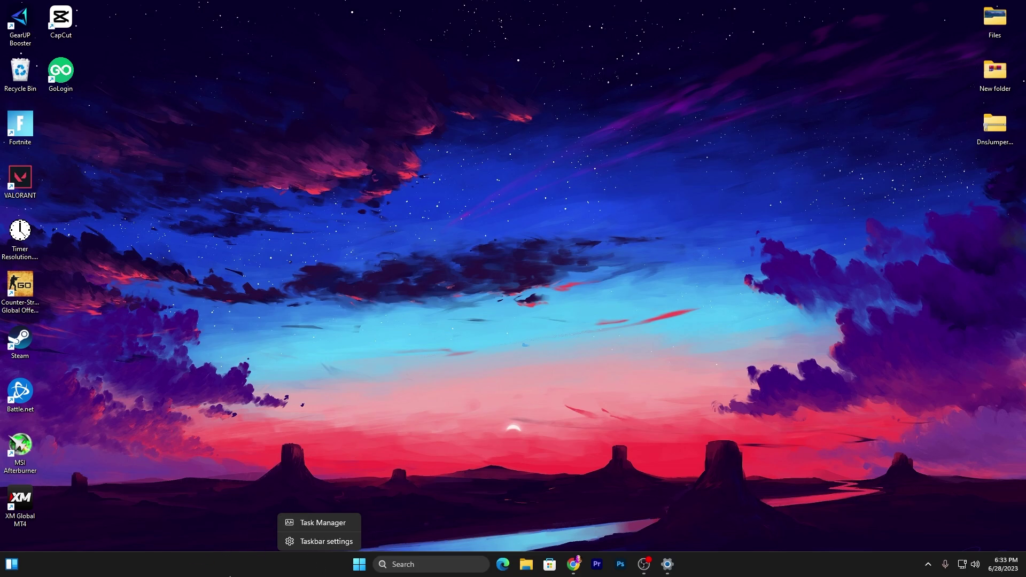
left_click(300, 523)
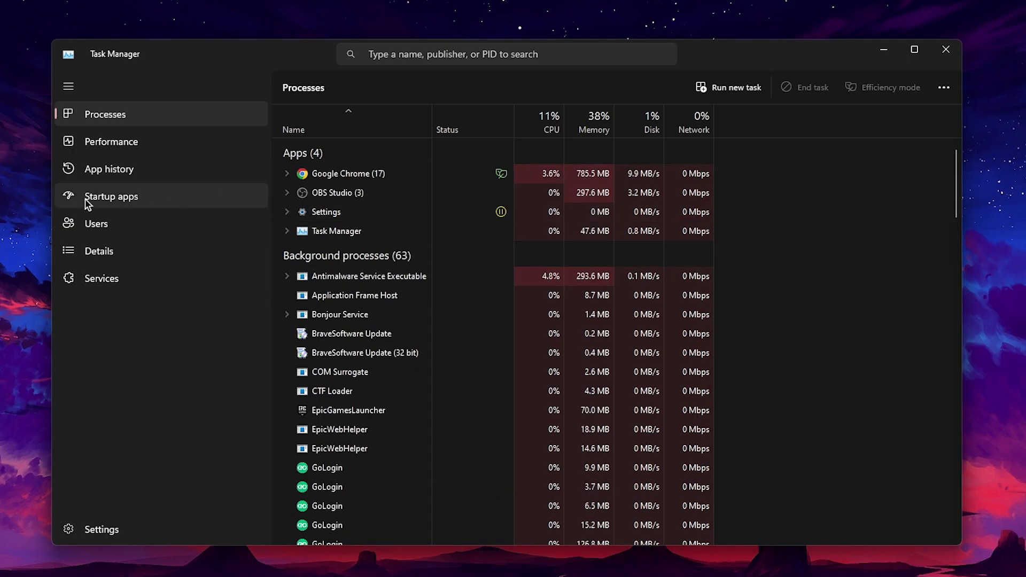
left_click(196, 193)
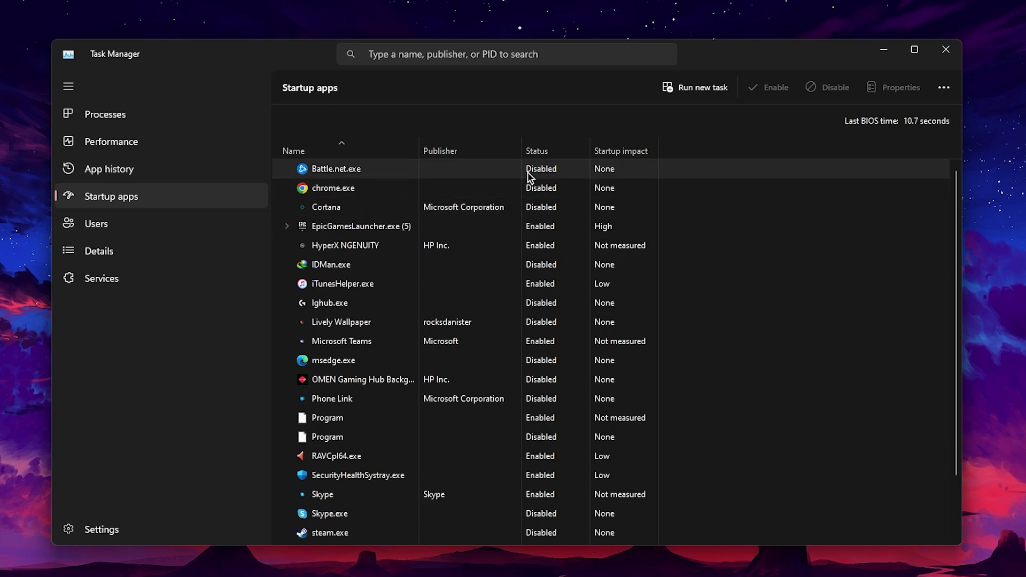
right_click(528, 495)
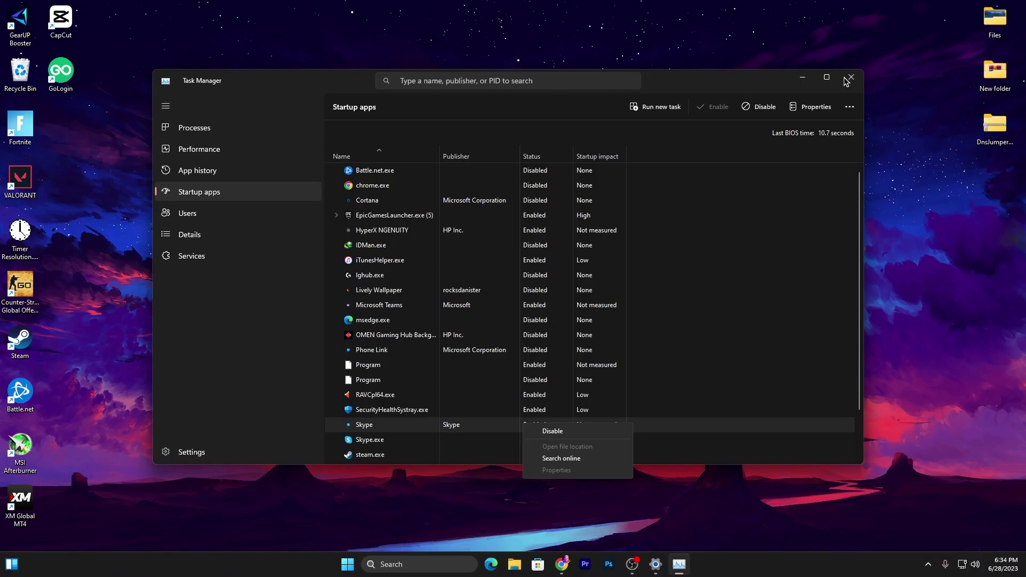
left_click(946, 49)
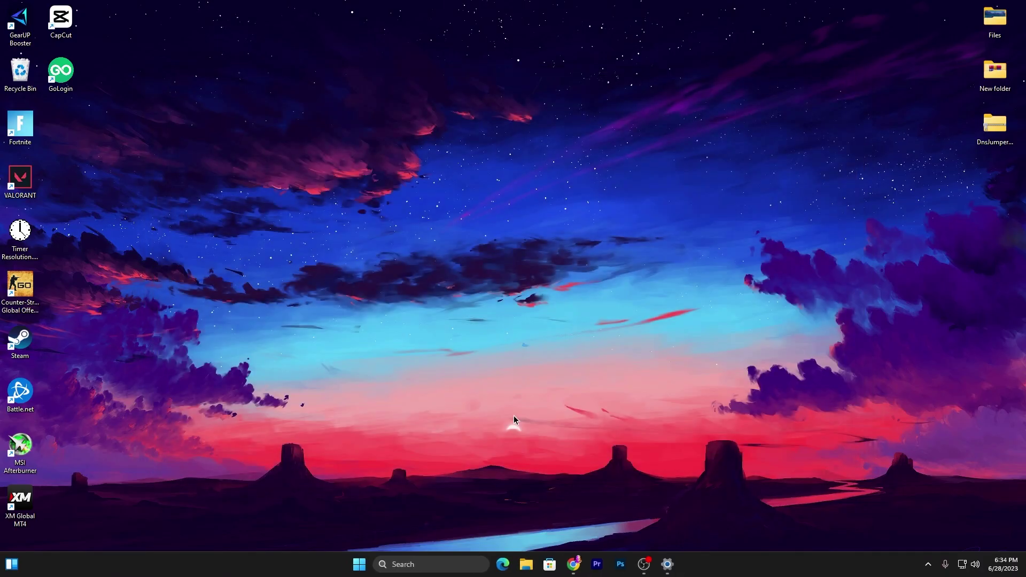
Step: Open File Explorer and browse to C:\Program Files\Epic Games
left_click(518, 565)
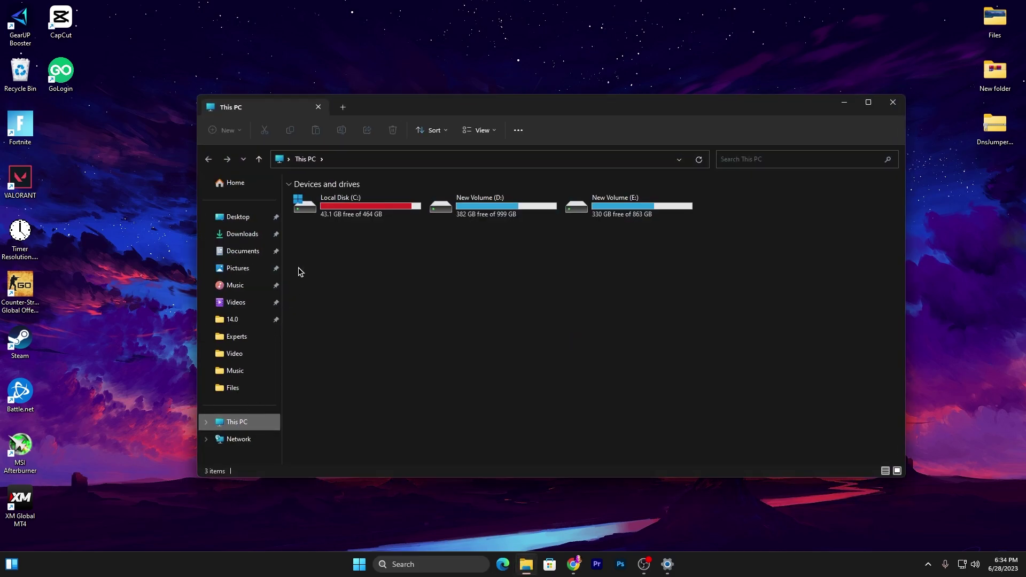
double_click(347, 206)
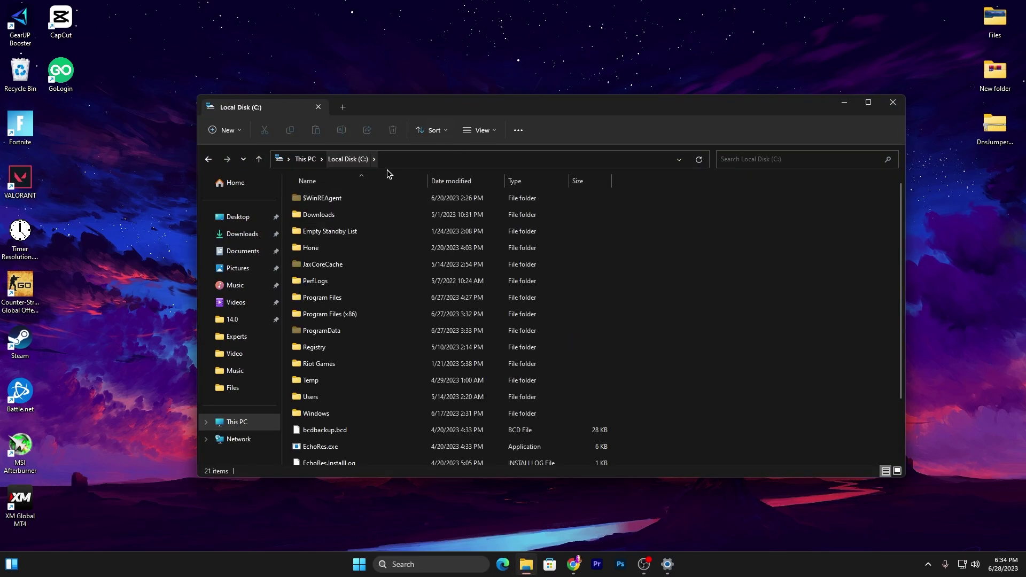
left_click(324, 302)
double_click(325, 303)
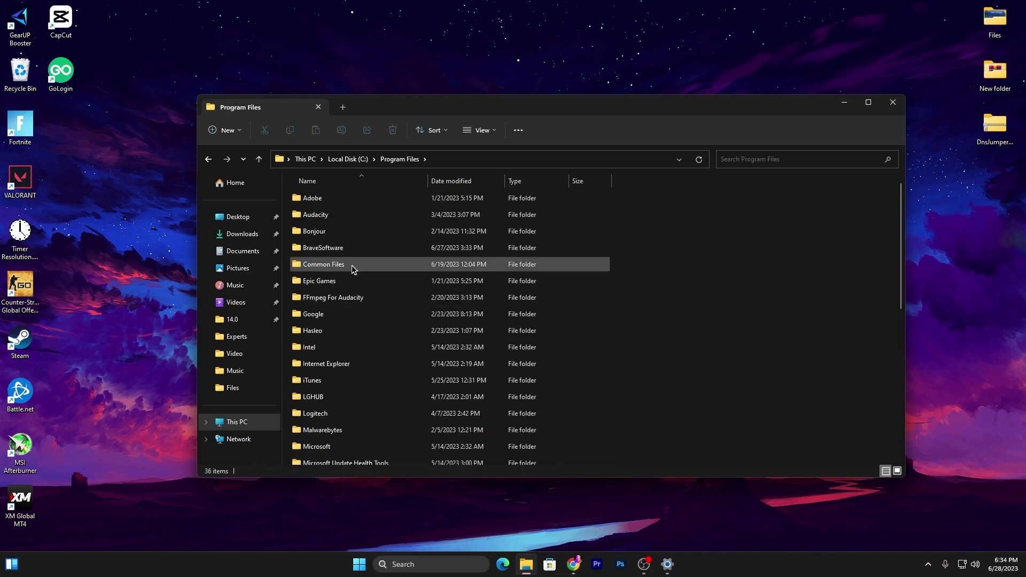
double_click(332, 282)
Step: Go into Fortnite\FortniteGame\Binaries\Win64 and bring up options for FortniteClient-Win64-Shipping.exe
left_click(319, 198)
double_click(319, 198)
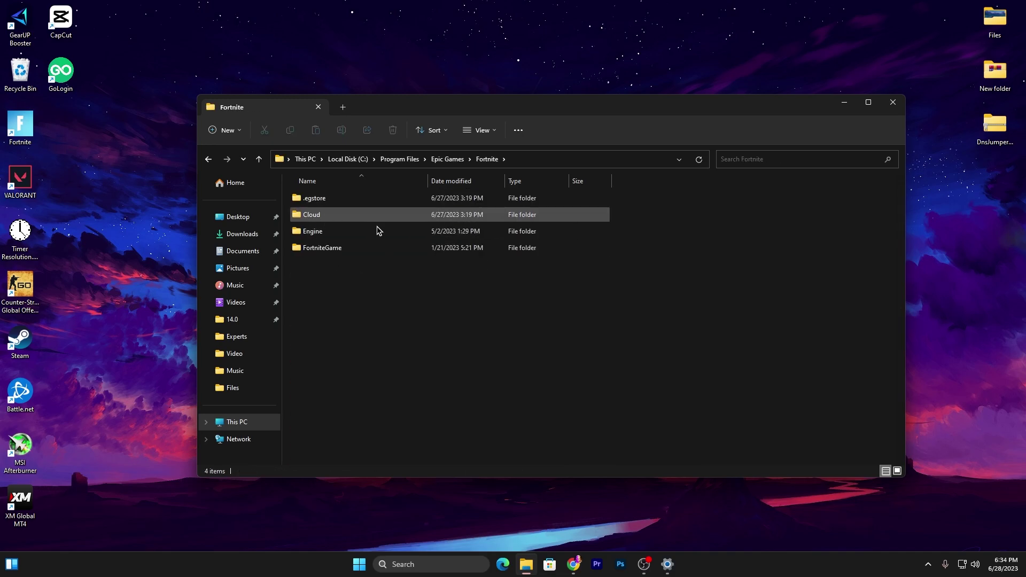
double_click(351, 247)
double_click(343, 202)
double_click(332, 213)
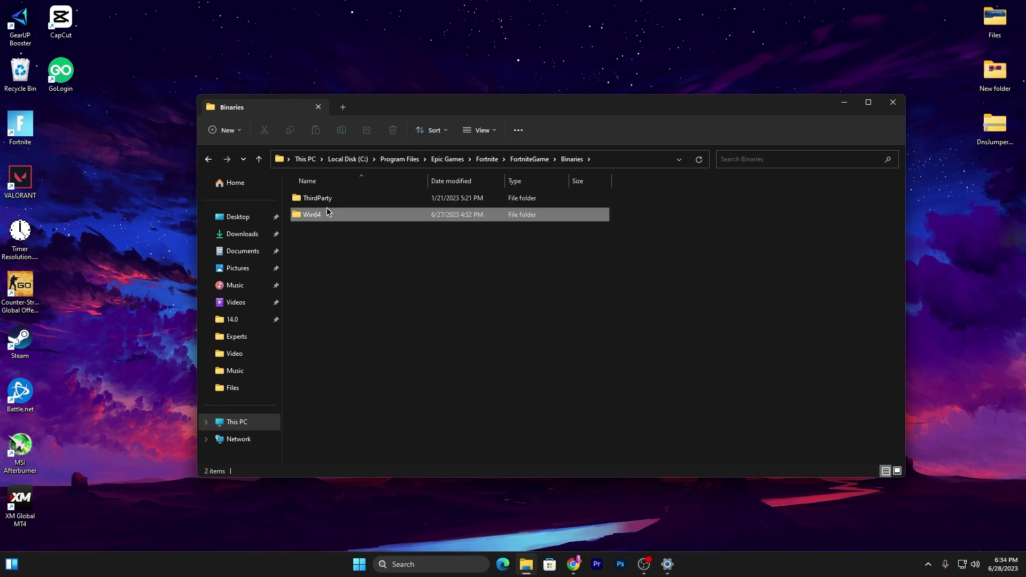
scroll(385, 393, "down", 5)
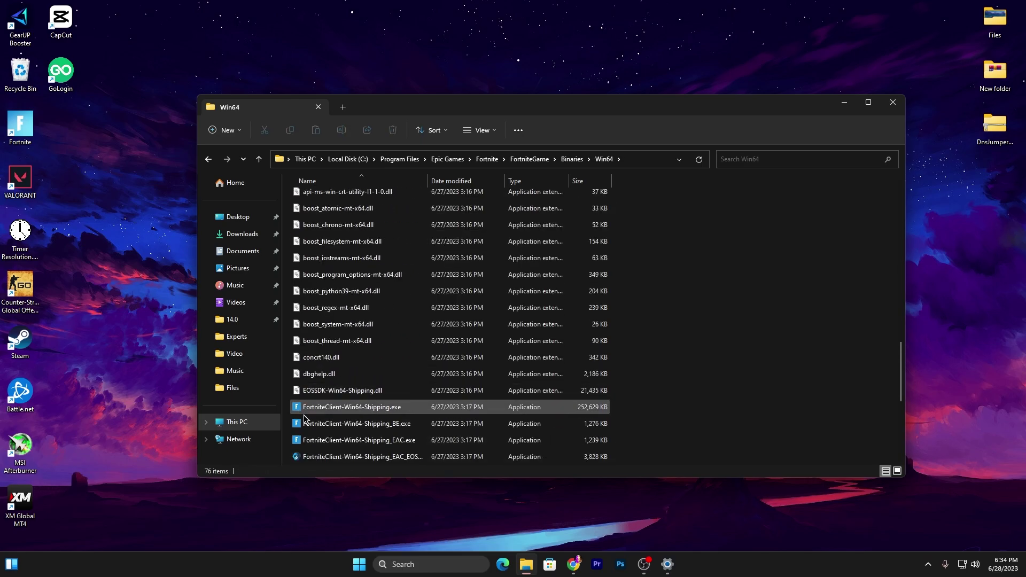
left_click(331, 408)
right_click(328, 410)
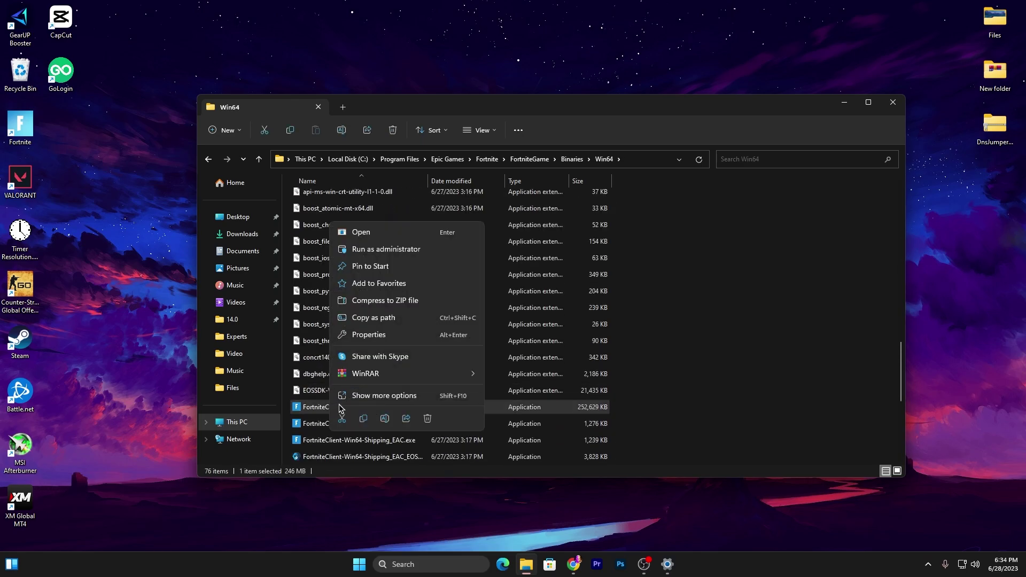
Step: Disable fullscreen optimizations in FortniteClient-Win64-Shipping.exe's Compatibility properties
left_click(368, 337)
left_click(436, 280)
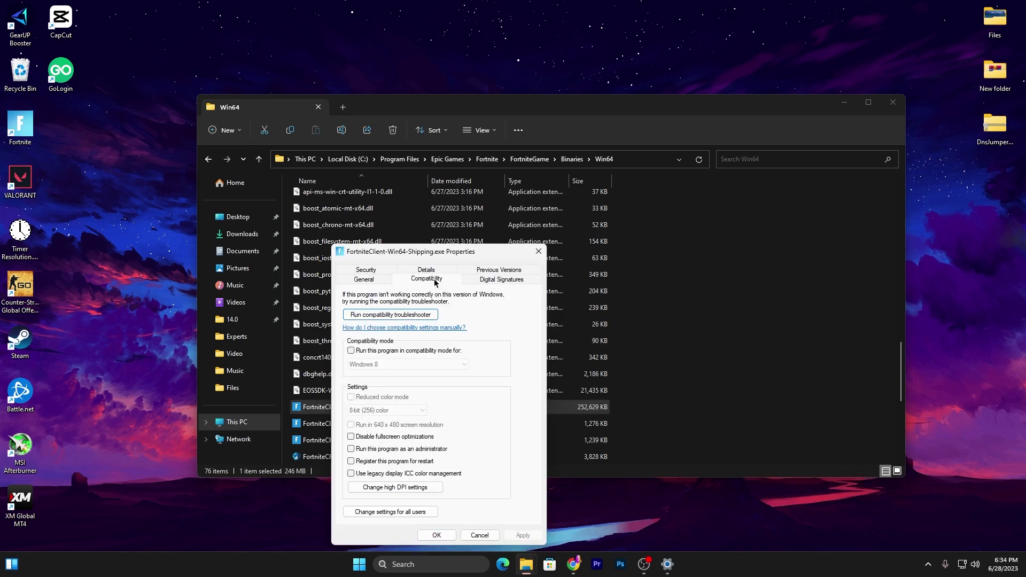
left_click(418, 438)
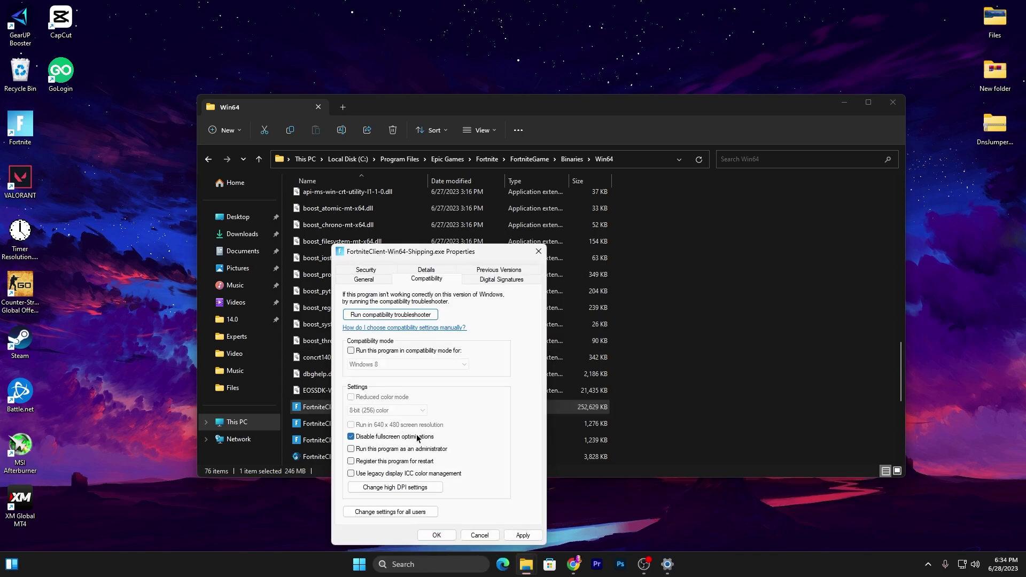
Step: Enable the high DPI scaling override, save the changes, and select all four FortniteClient exes
left_click(387, 488)
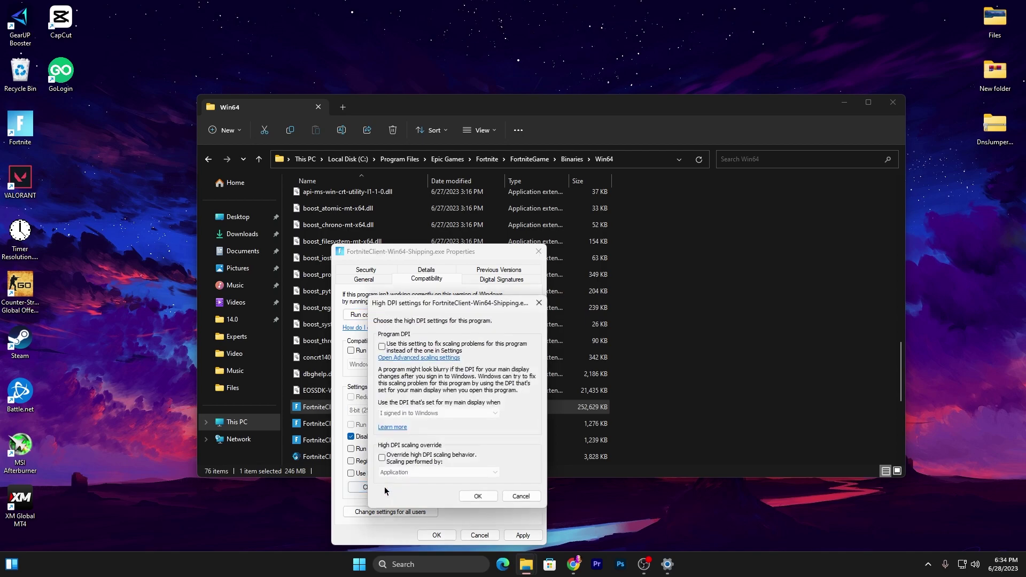
left_click(382, 458)
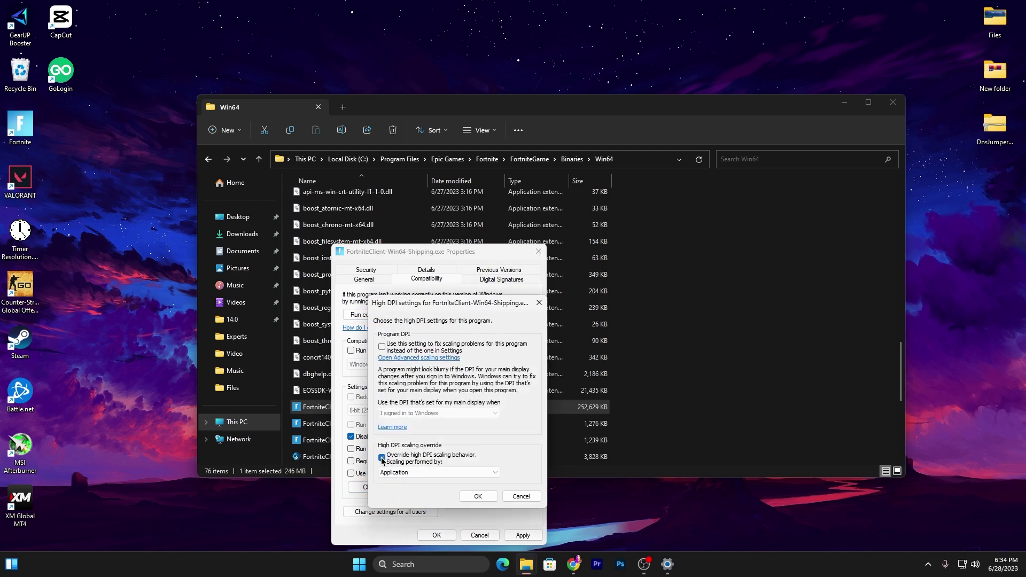
left_click(478, 496)
left_click(522, 535)
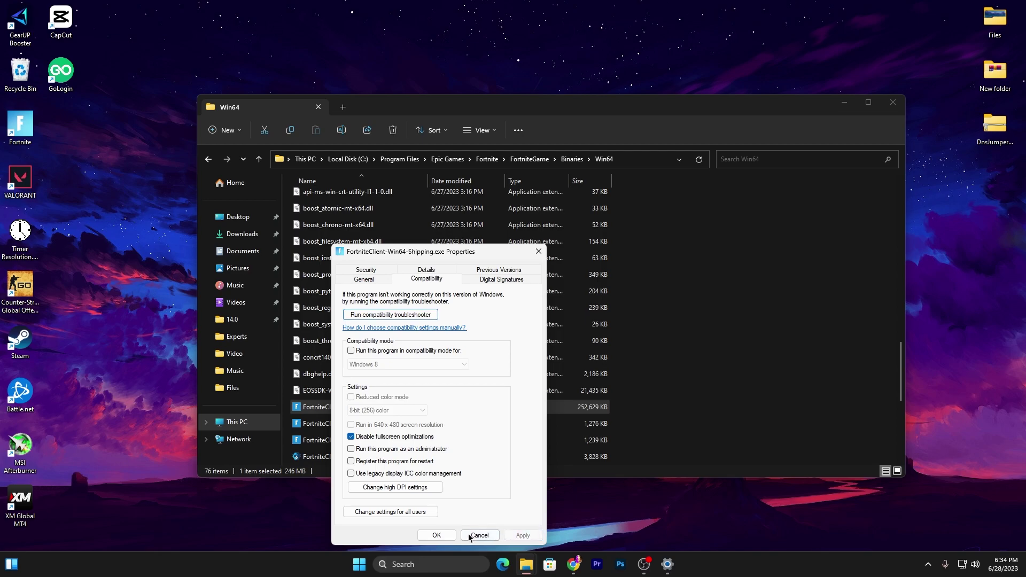
left_click(436, 535)
scroll(446, 358, "down", 3)
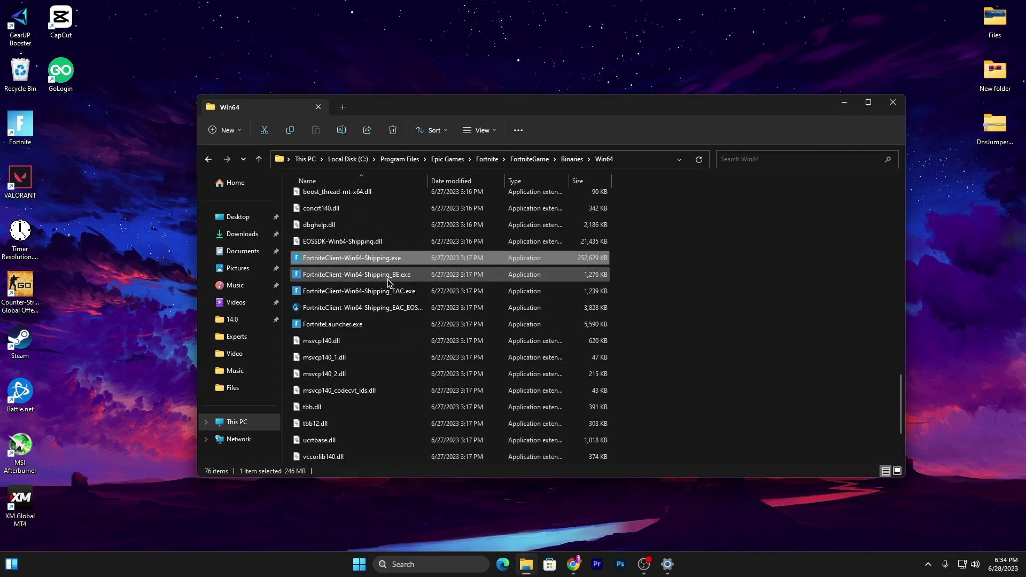
left_click_drag(626, 262, 278, 321)
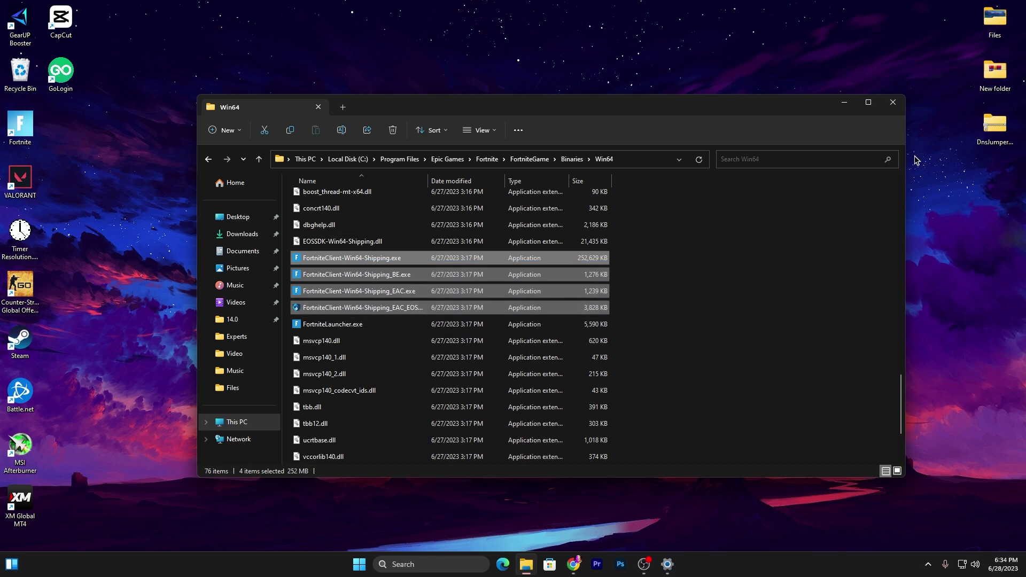
Step: Close File Explorer, then in Fortnite switch to build mode and place a wooden piece
left_click(894, 103)
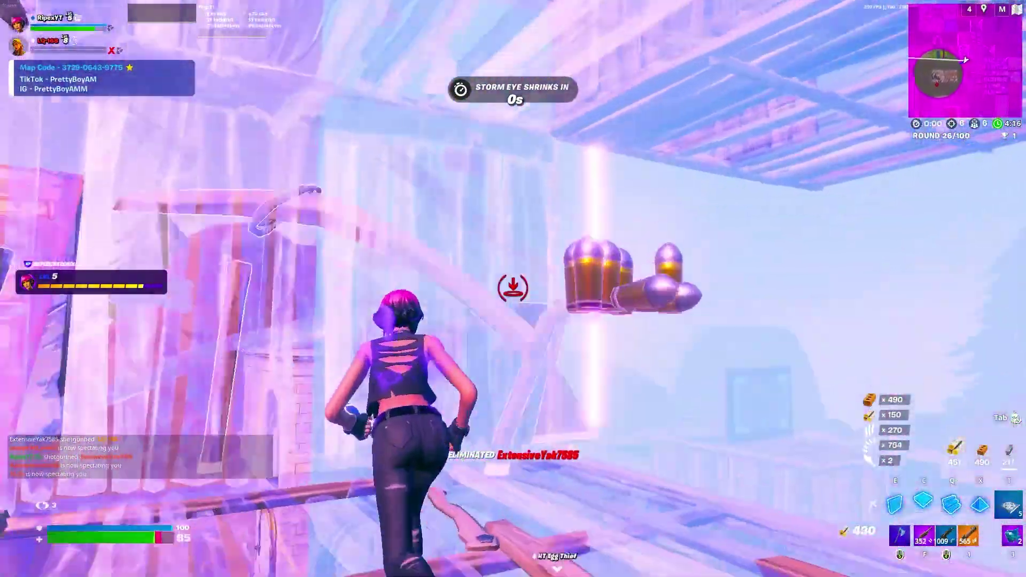
key("q")
key("t")
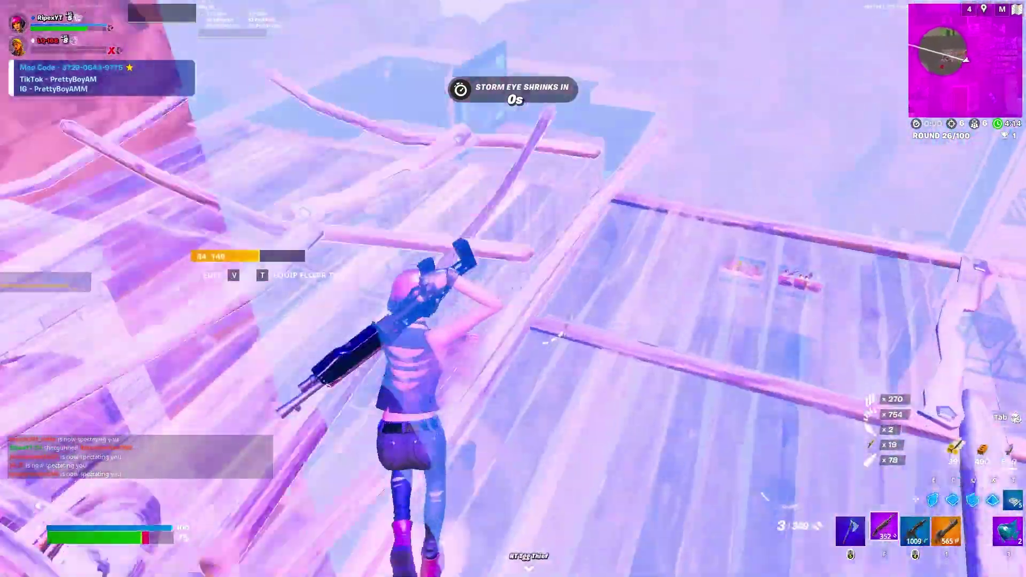